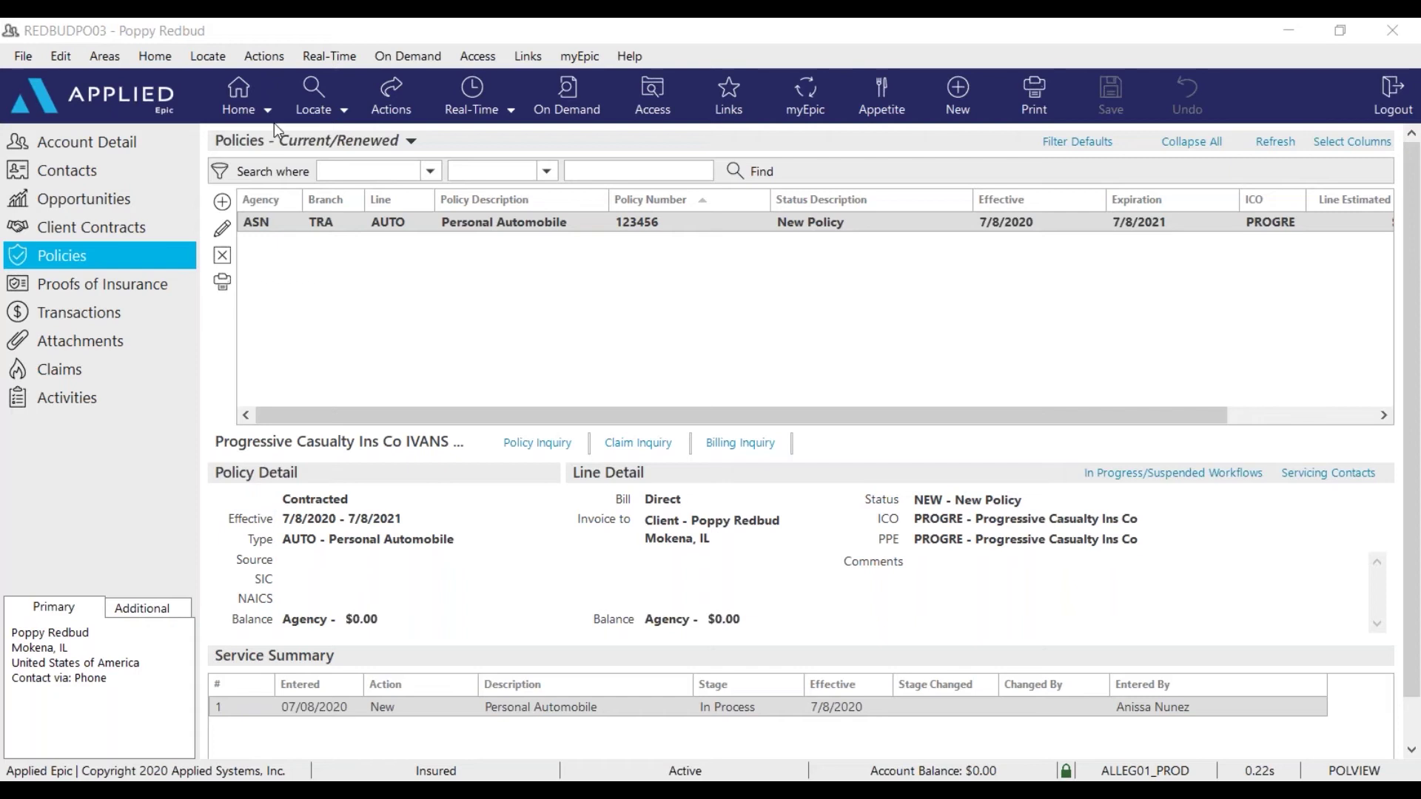
# Add a structure entry with agency IL and branch AIS to the account.
pyautogui.click(141, 144)
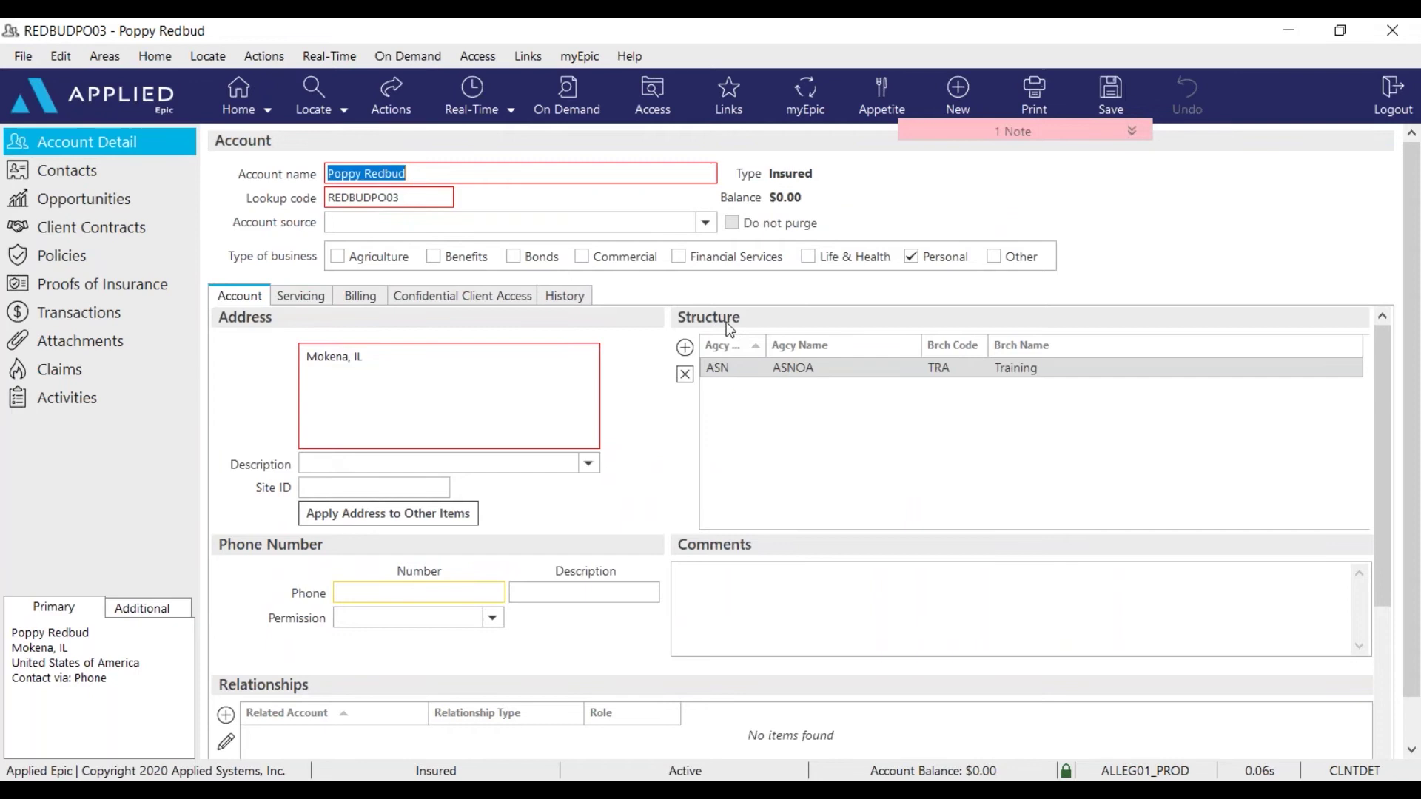
pyautogui.click(684, 347)
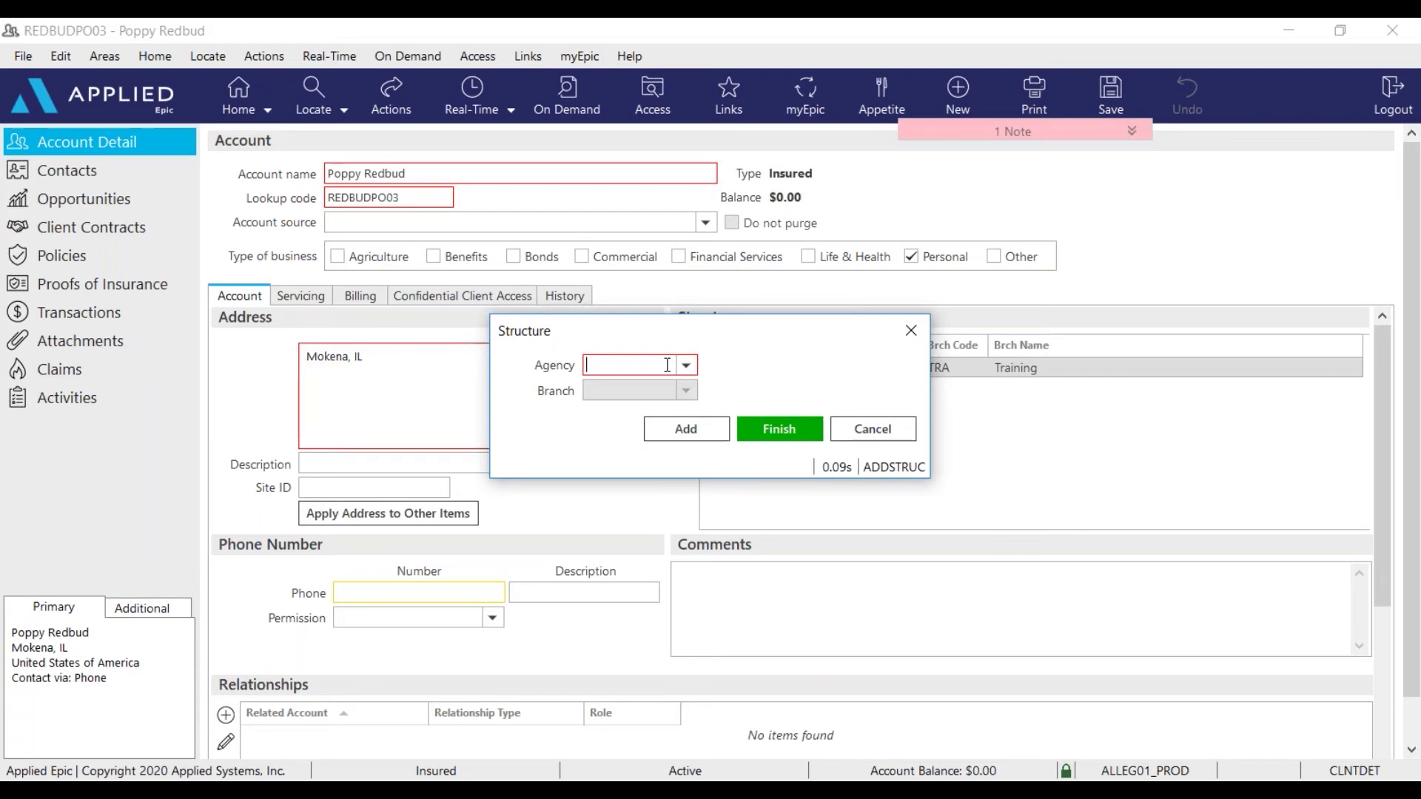
pyautogui.write('IL')
pyautogui.press('Tab')
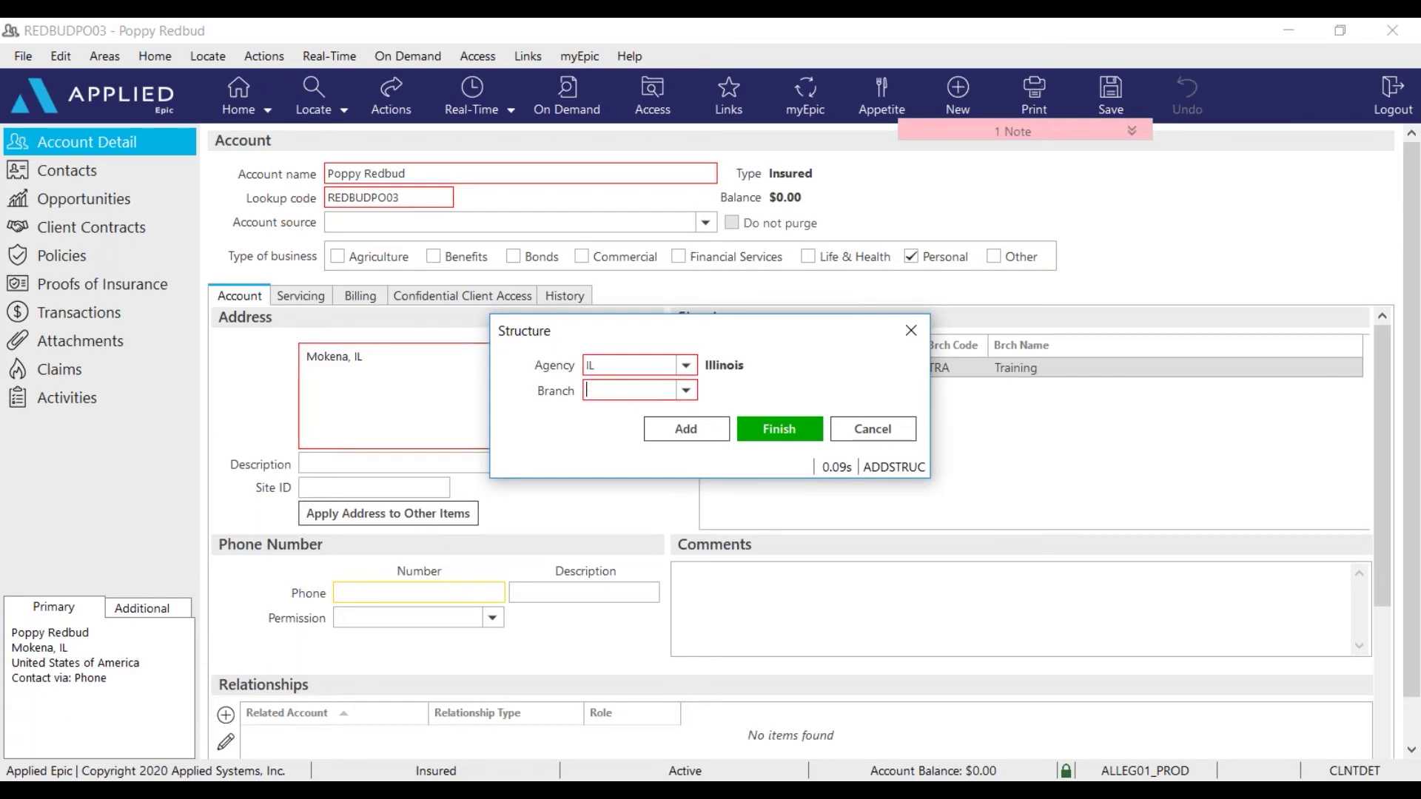
pyautogui.write('AIS')
pyautogui.press('Tab')
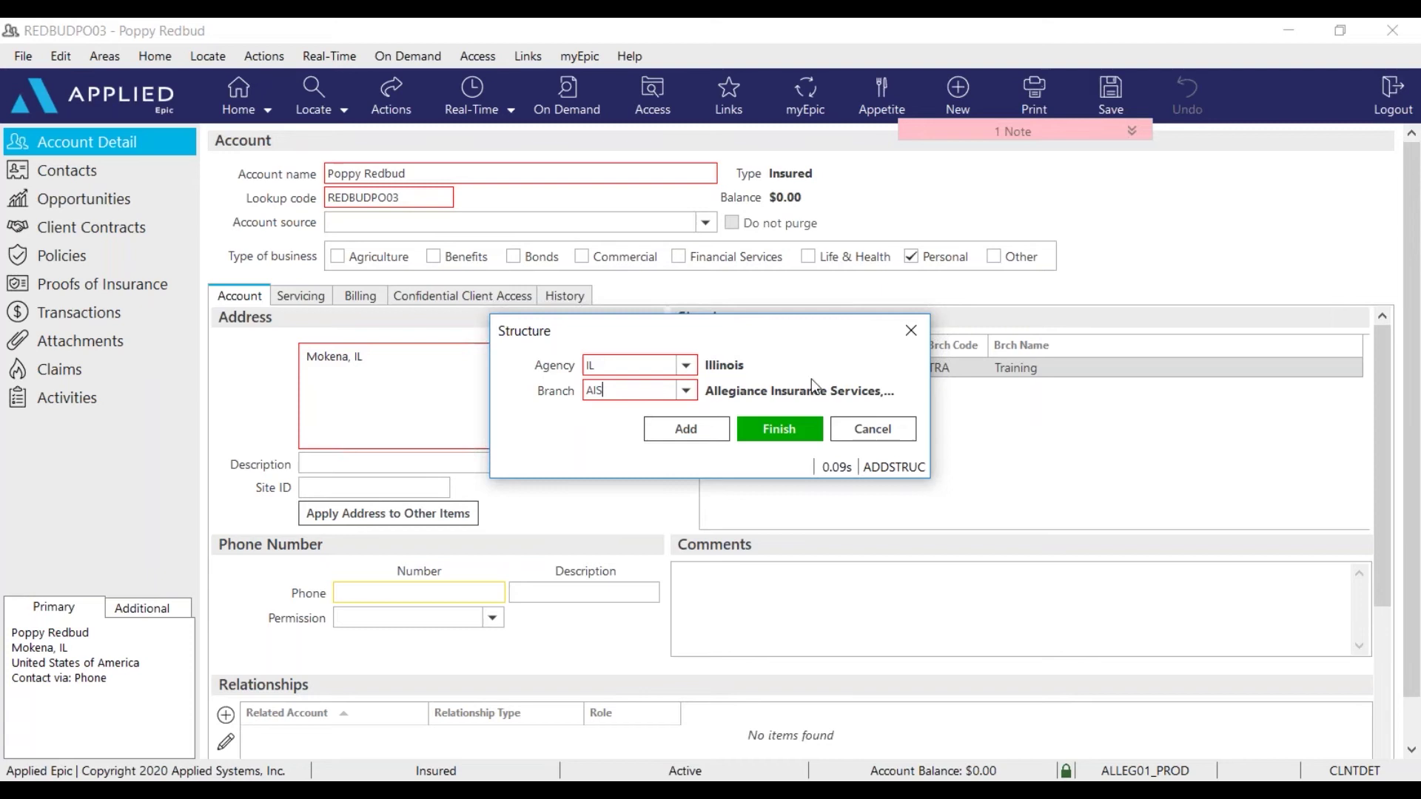
pyautogui.click(792, 428)
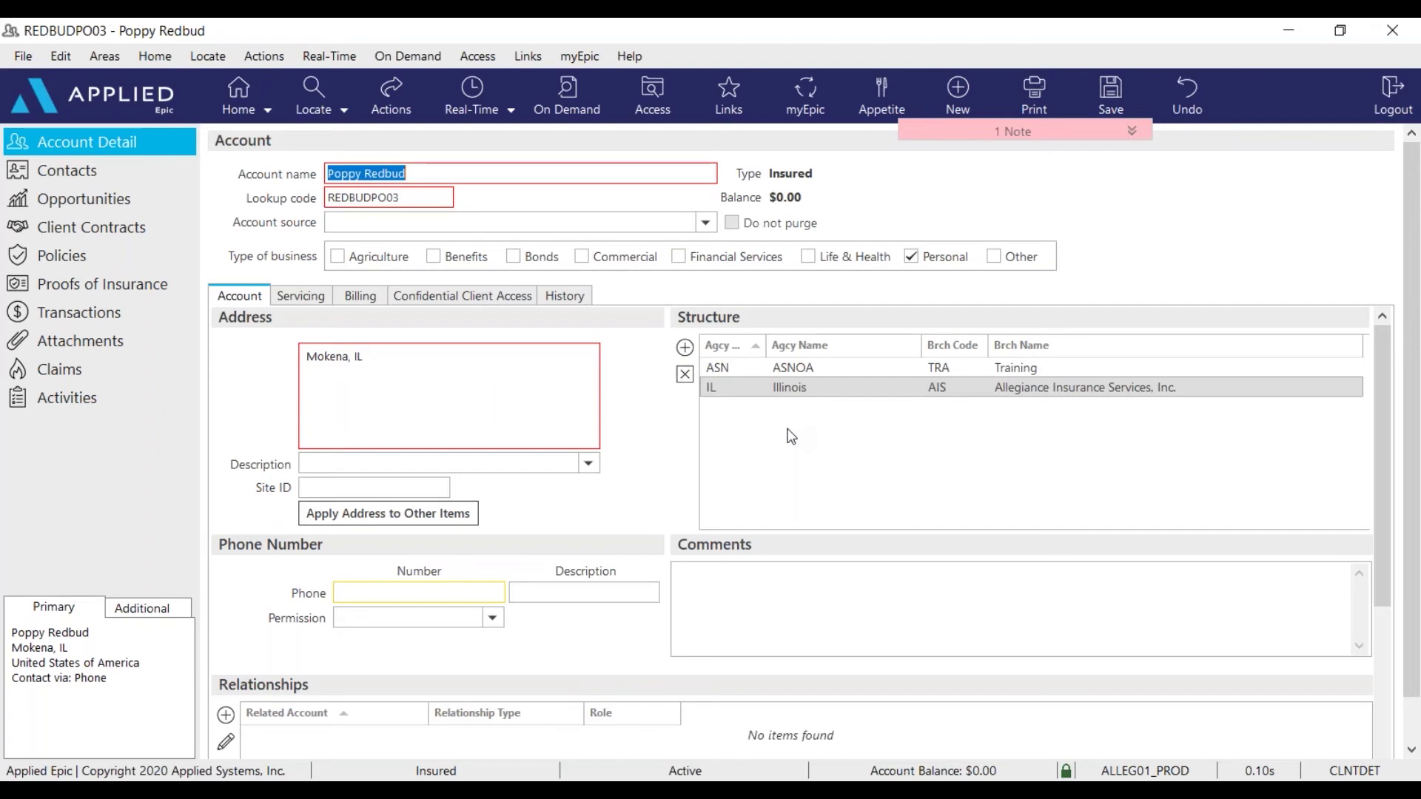
# Go to the account's Policies list and open the Actions menu for the auto policy.
pyautogui.click(122, 255)
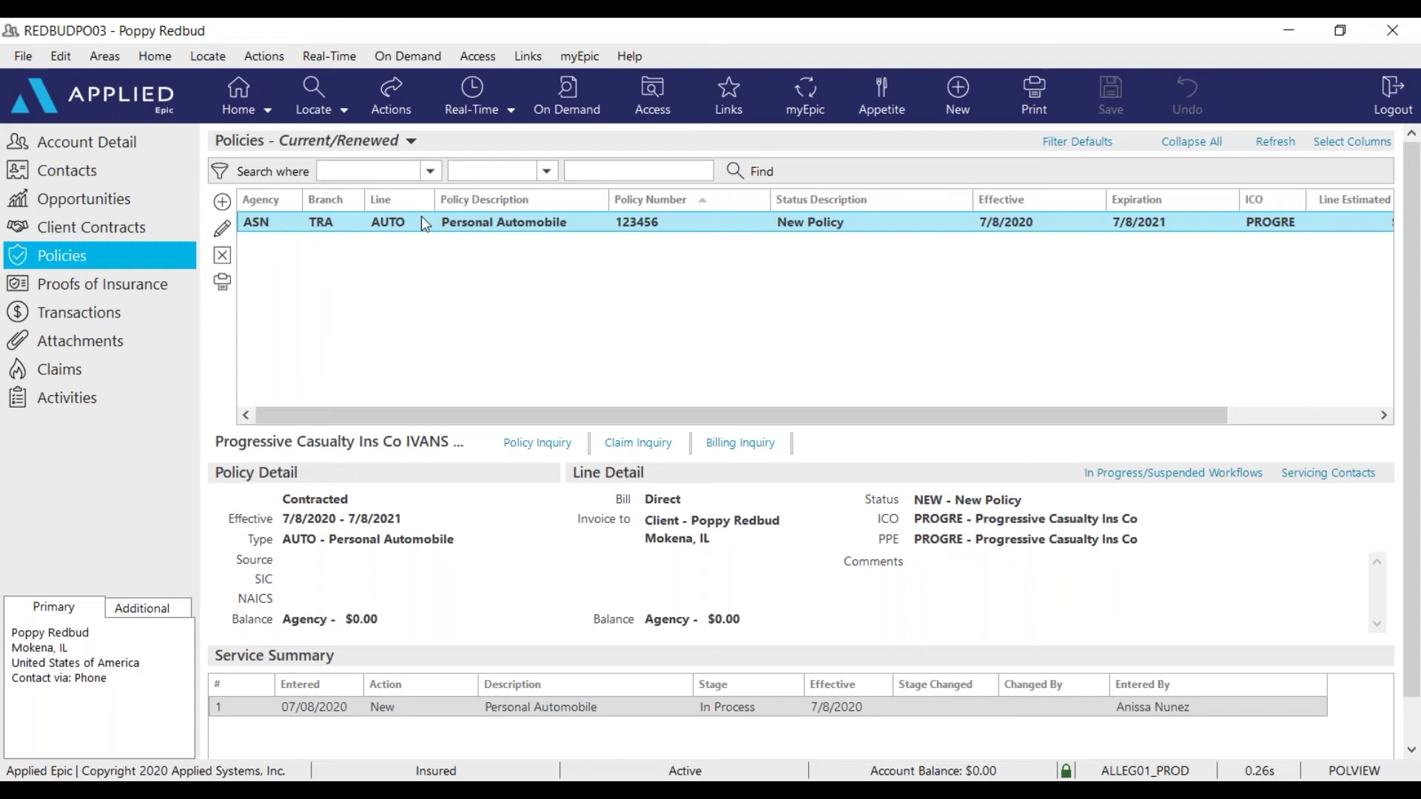
pyautogui.click(395, 87)
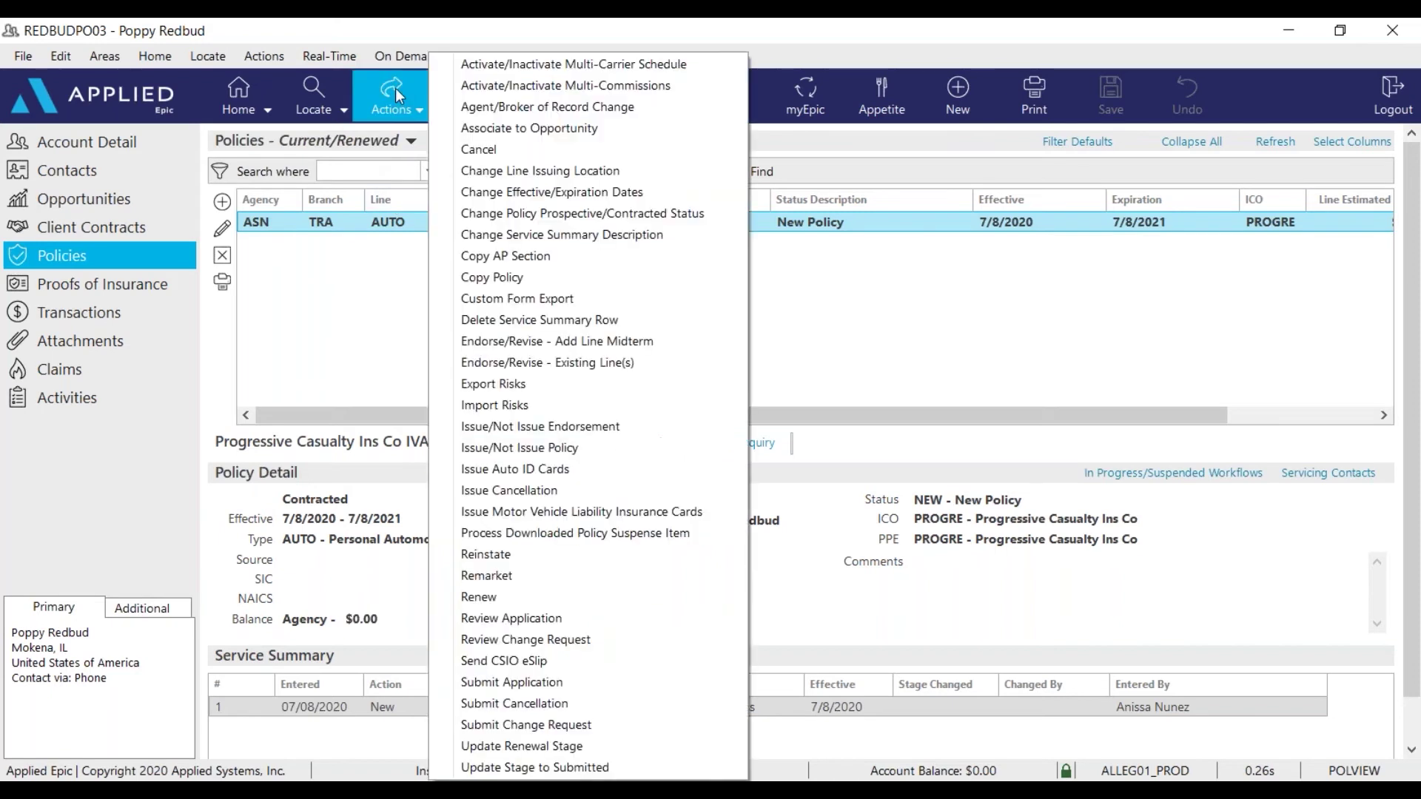
# Start Copy Policy, targeting the current account with the Illinois (IL) agency.
pyautogui.click(502, 275)
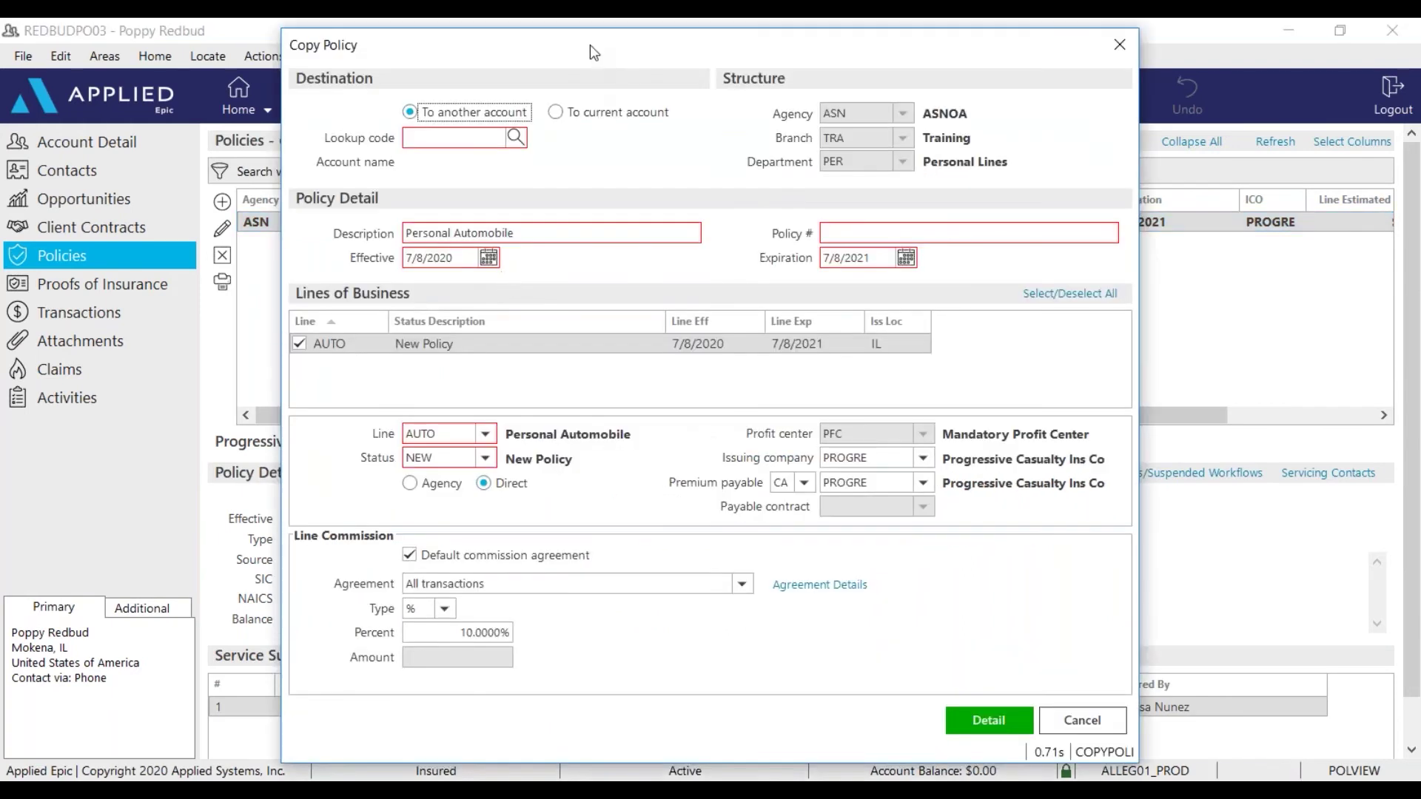
pyautogui.moveTo(589, 136); pyautogui.dragTo(566, 232)
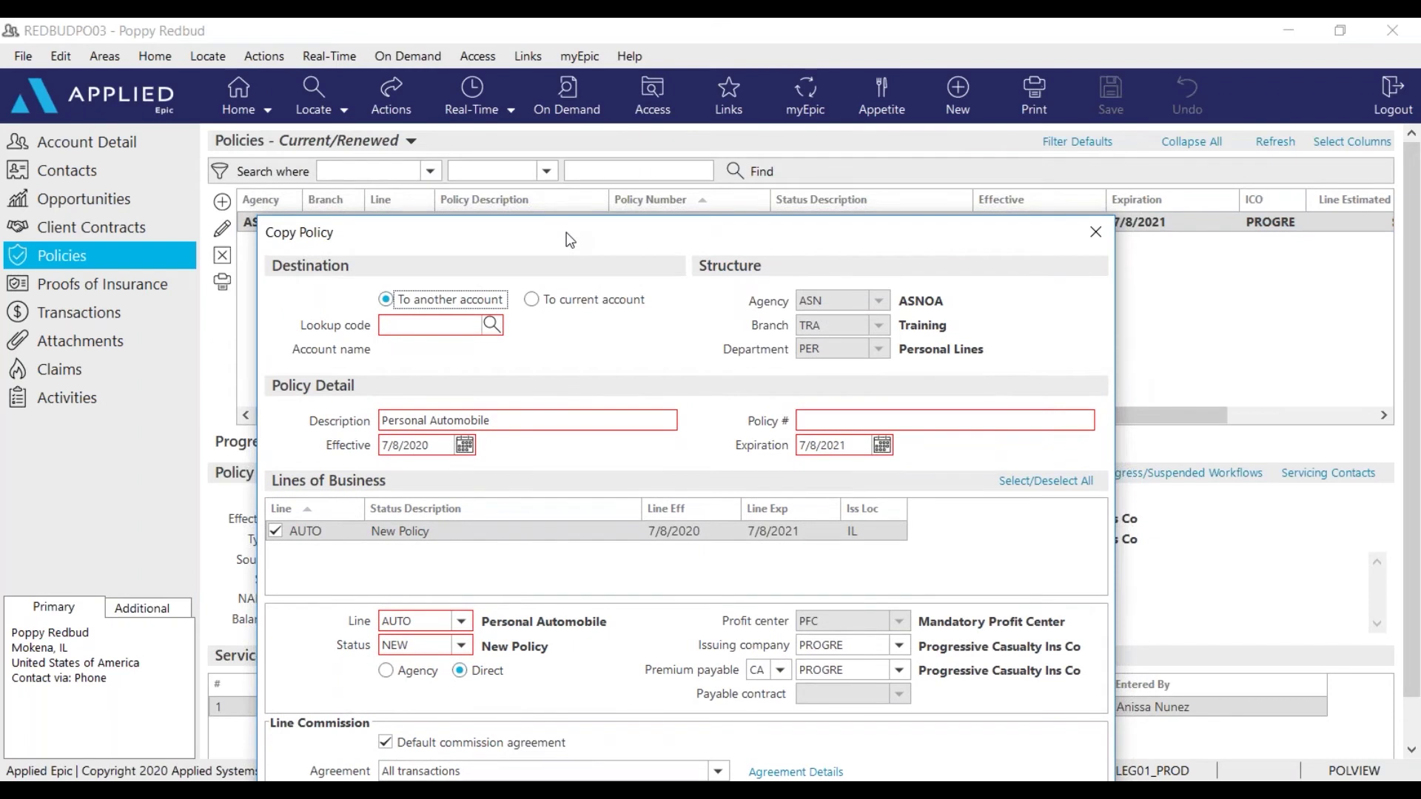
pyautogui.click(554, 302)
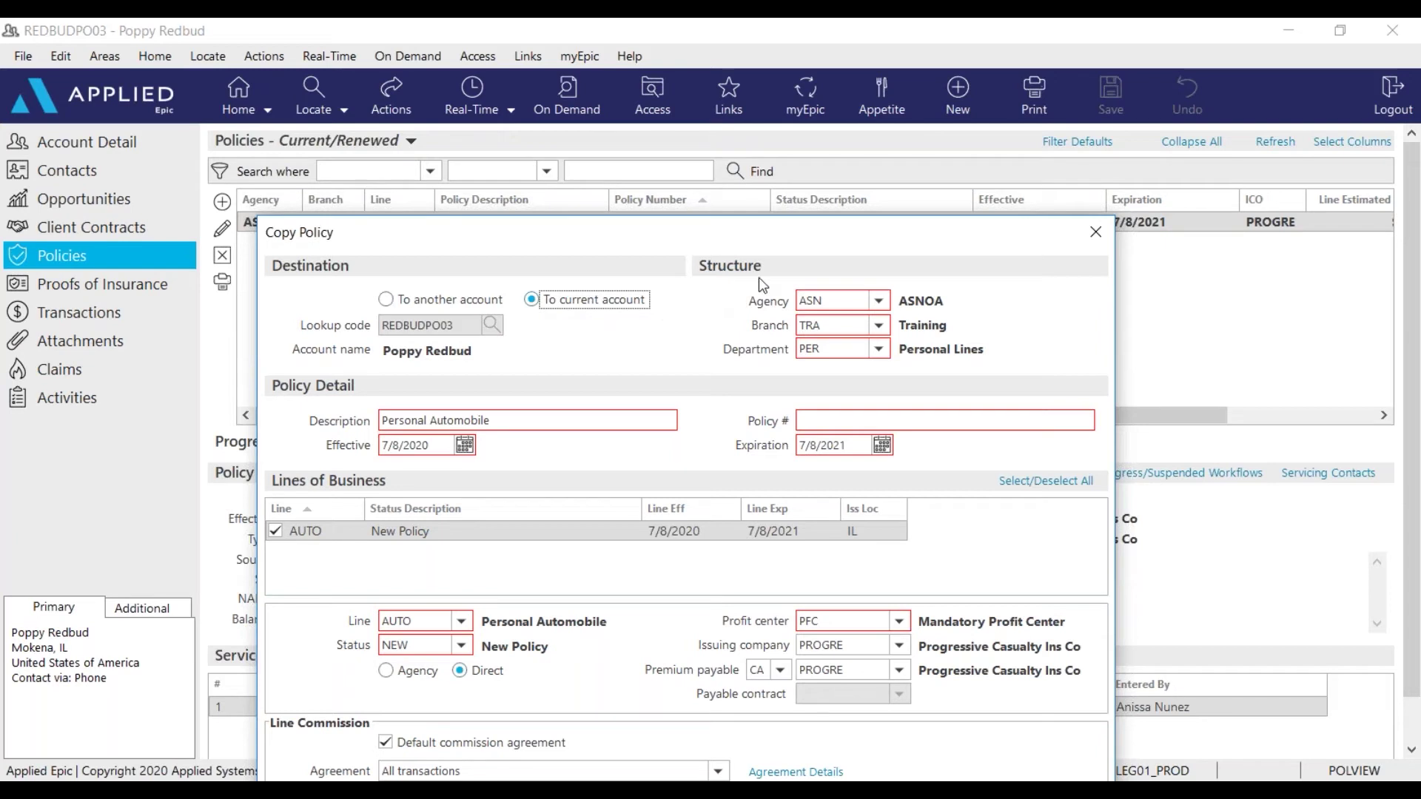
pyautogui.click(880, 303)
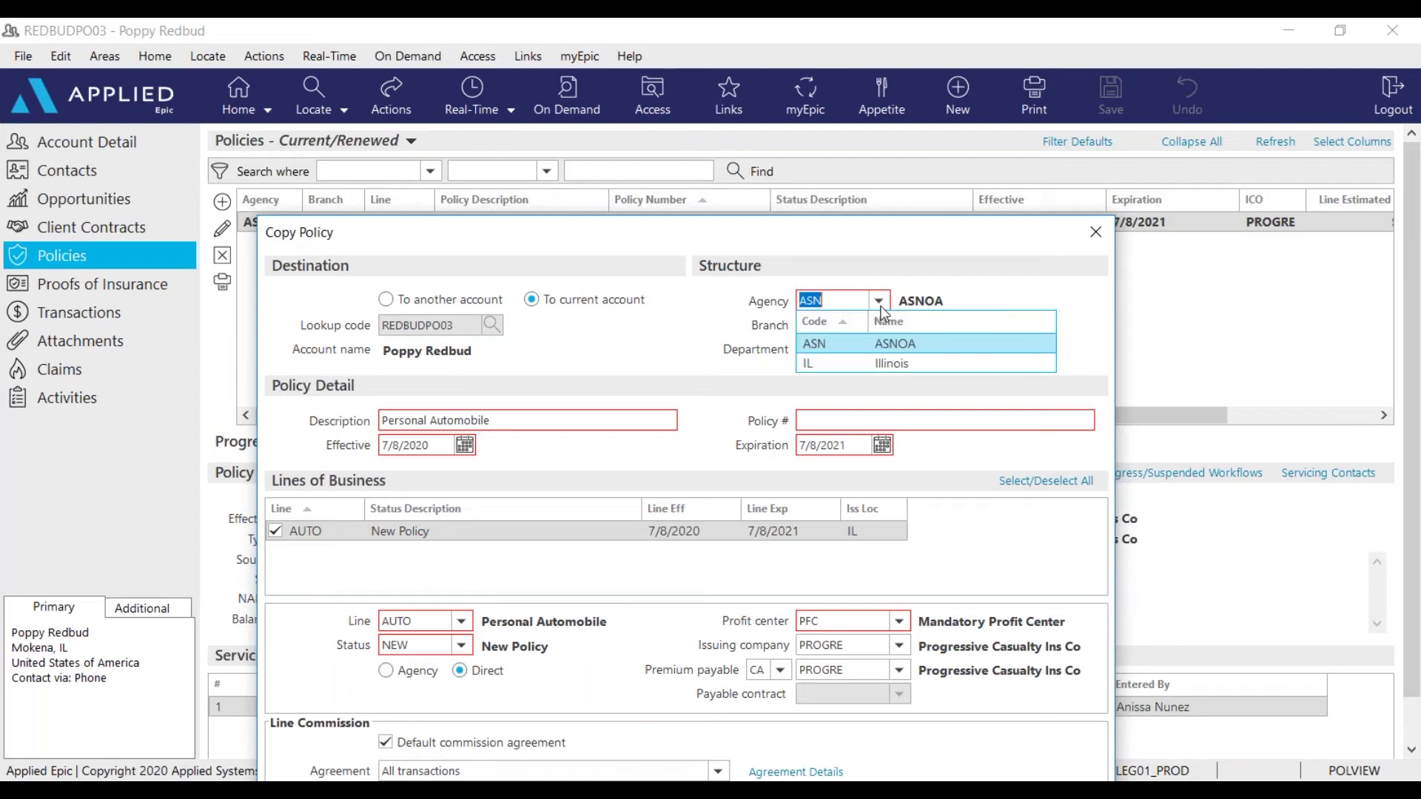
pyautogui.click(897, 365)
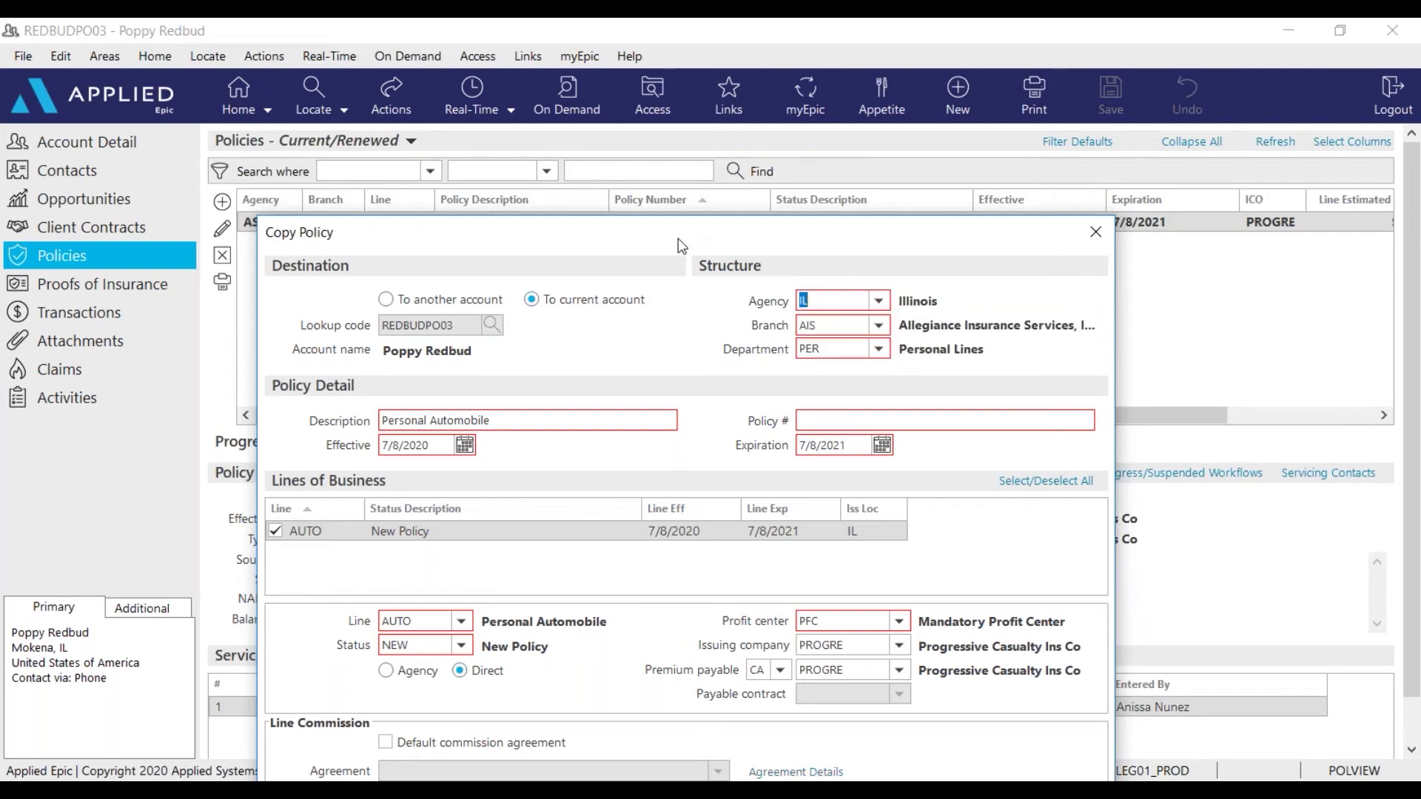
# Enter 123456 as the copied policy's number.
pyautogui.moveTo(685, 241); pyautogui.dragTo(666, 260)
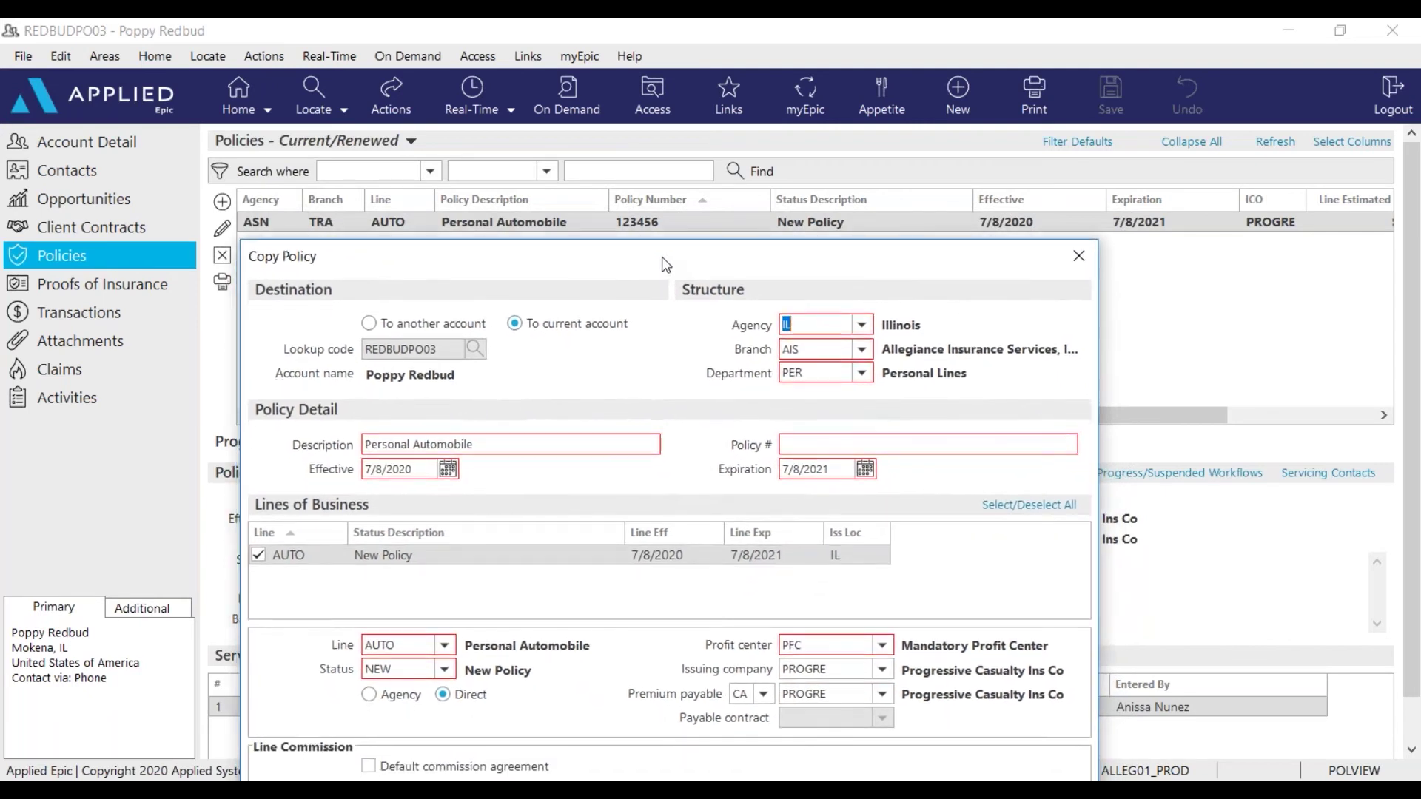
pyautogui.click(805, 448)
pyautogui.write('123')
pyautogui.write('456')
pyautogui.moveTo(625, 263); pyautogui.dragTo(645, 148)
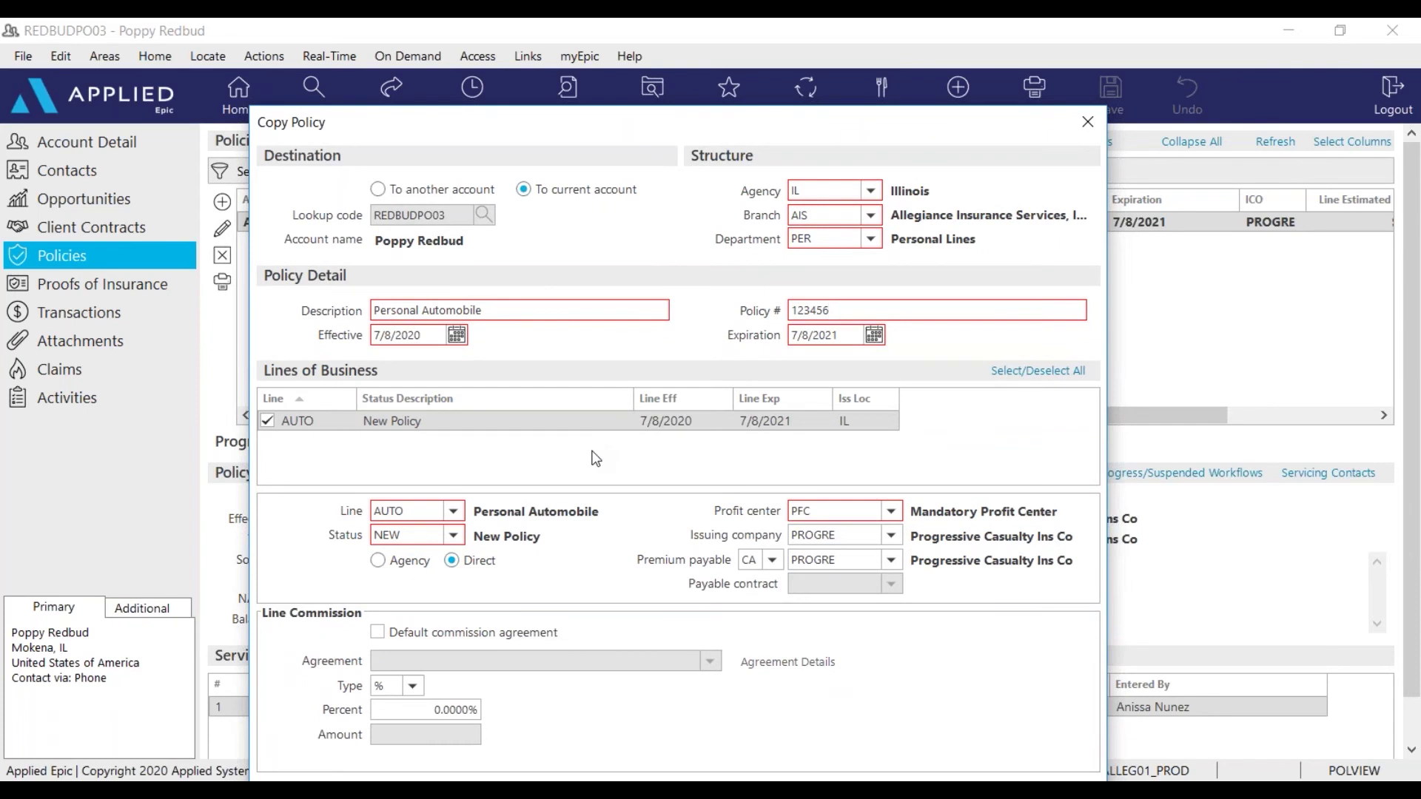
# Re-enable the default All transactions commission agreement, submit the copy, and acknowledge the warning.
pyautogui.click(432, 633)
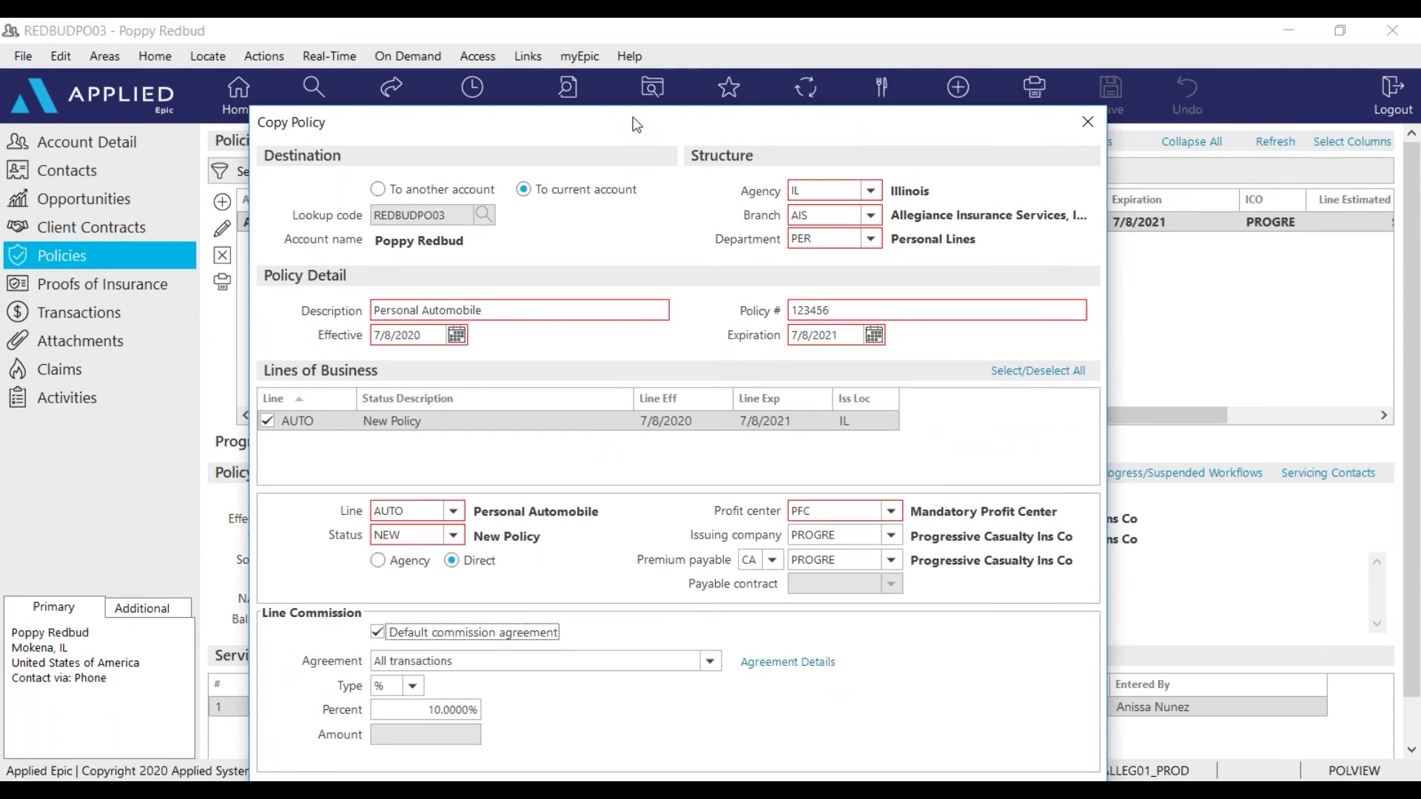
pyautogui.click(706, 587)
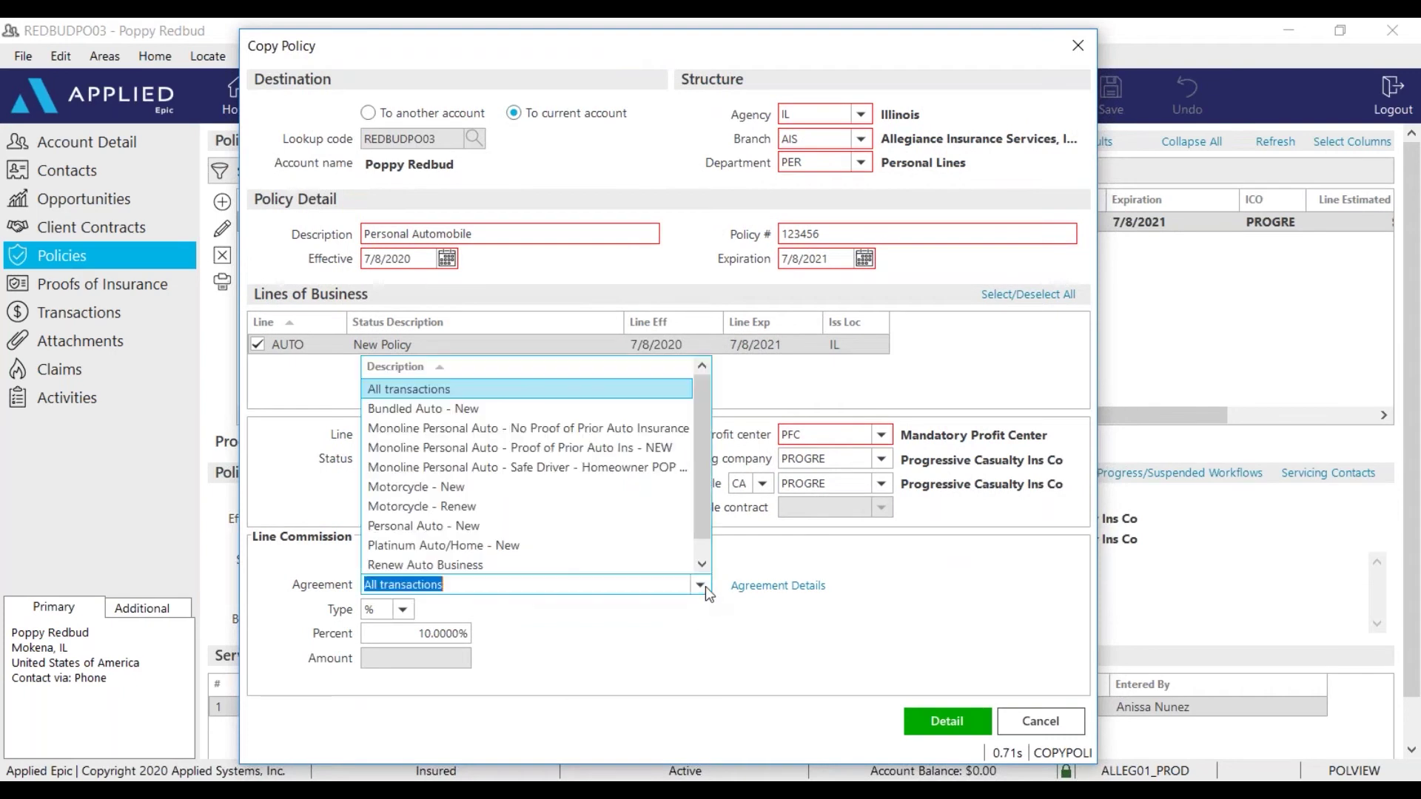
pyautogui.click(715, 621)
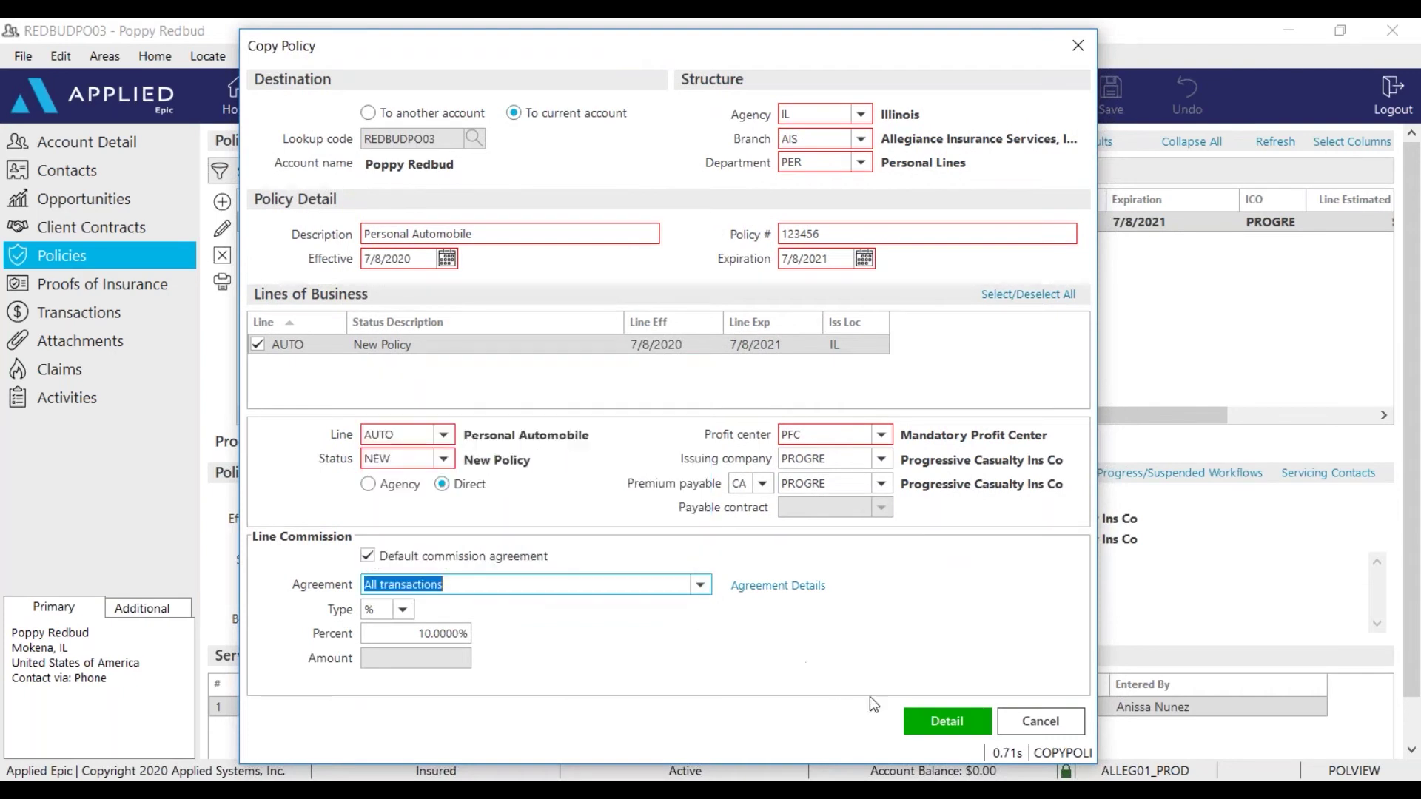
pyautogui.click(960, 723)
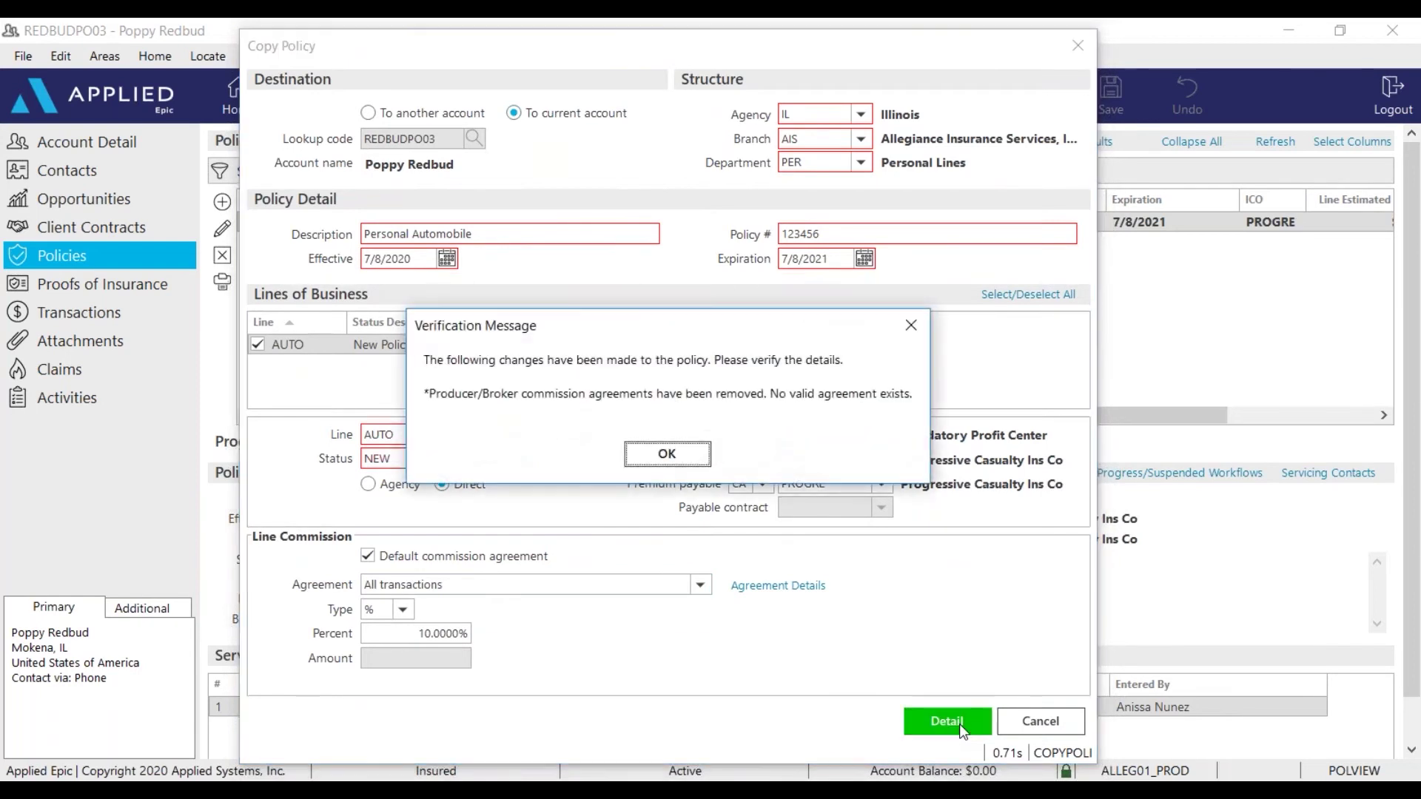
pyautogui.click(667, 455)
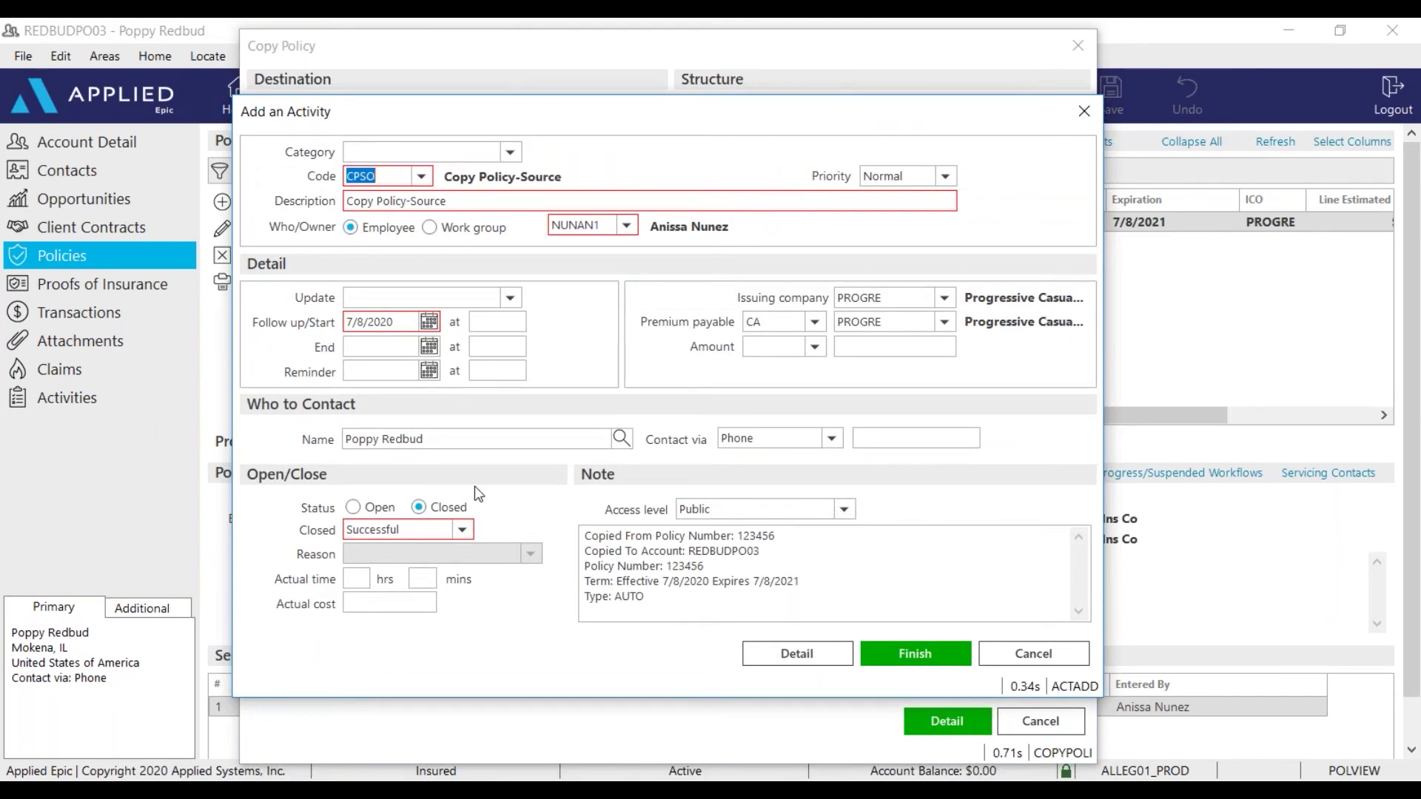
# Finish the Copy Policy-Source activity, then the Copy Policy-Result activity.
pyautogui.click(897, 666)
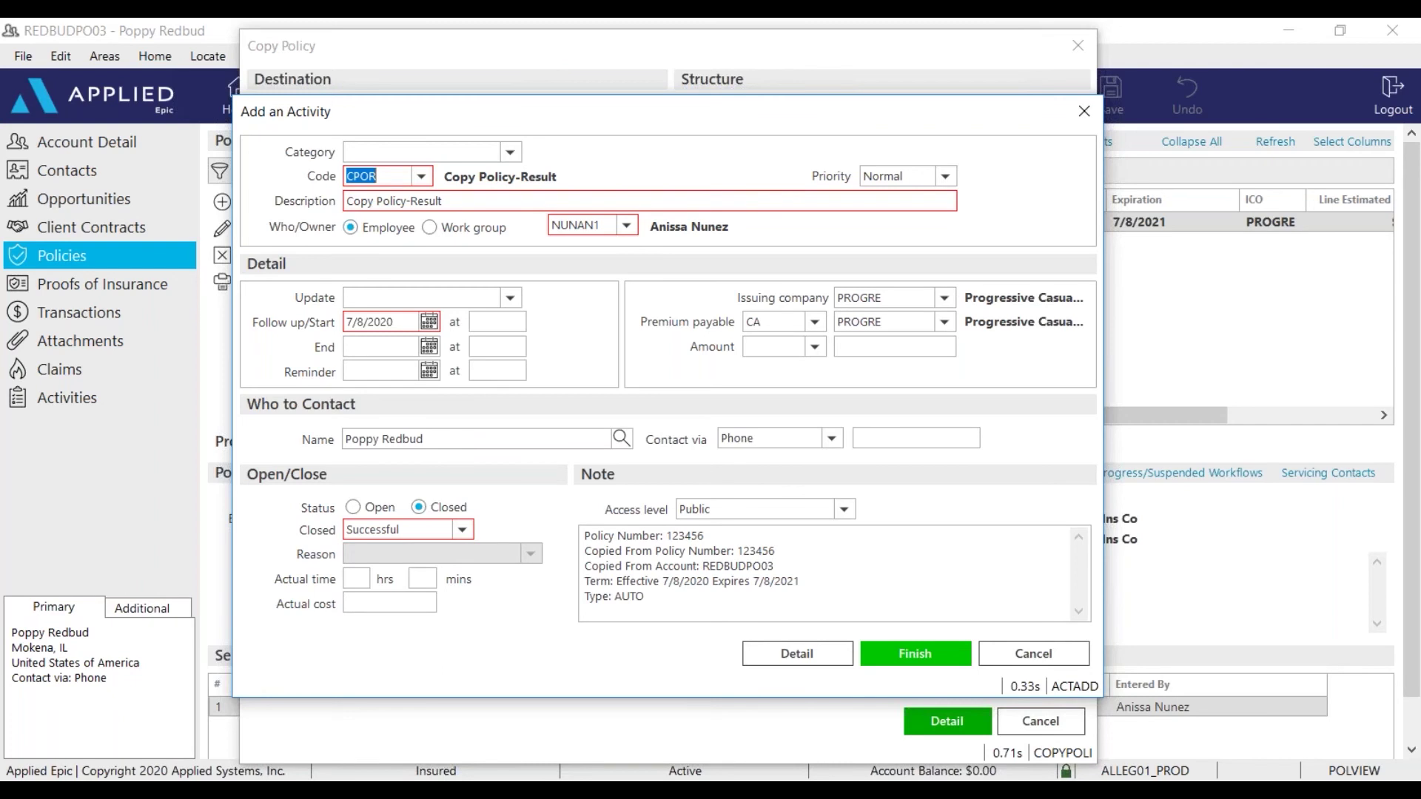
pyautogui.press('Return')
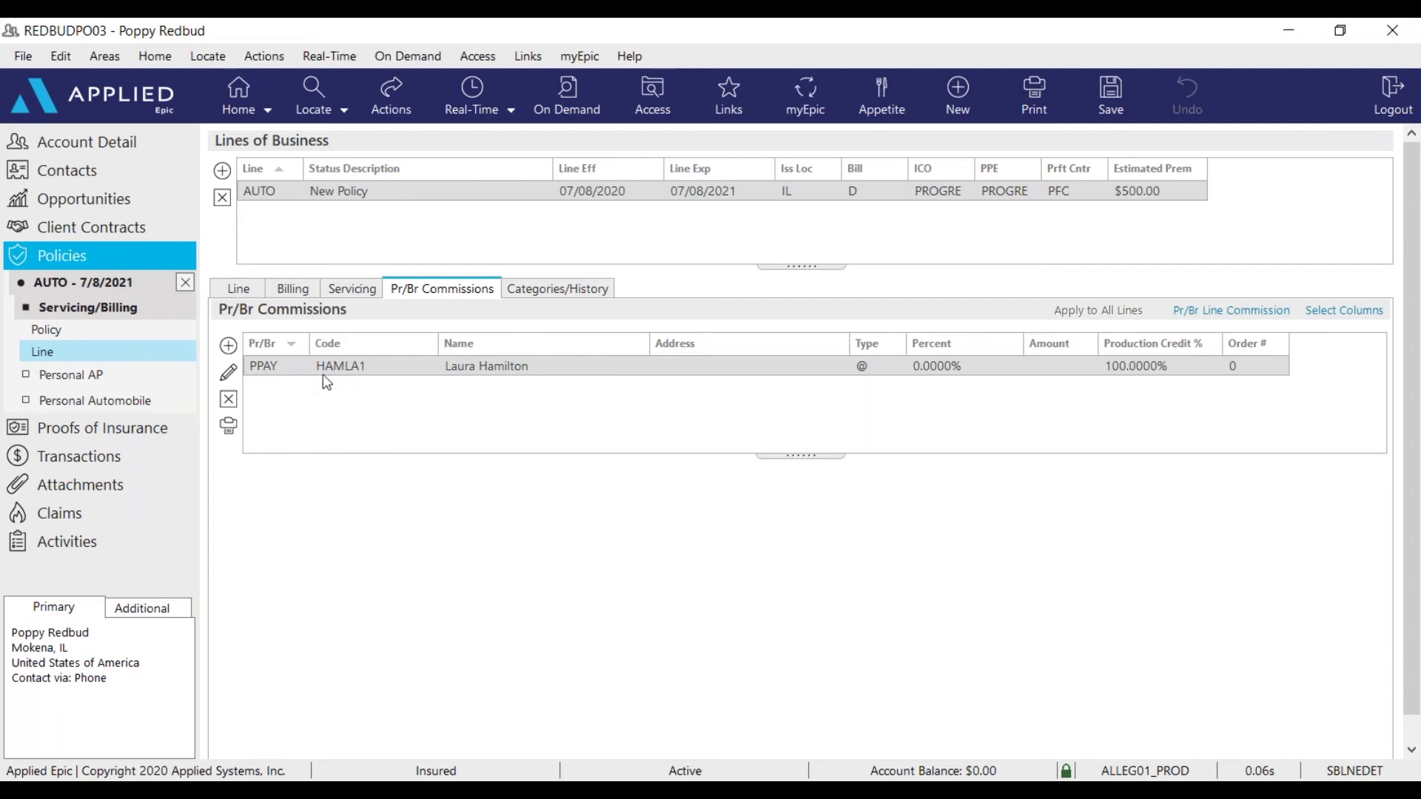
# Close the new AUTO - 7/8/2021 policy, leaving it In Process.
pyautogui.click(186, 282)
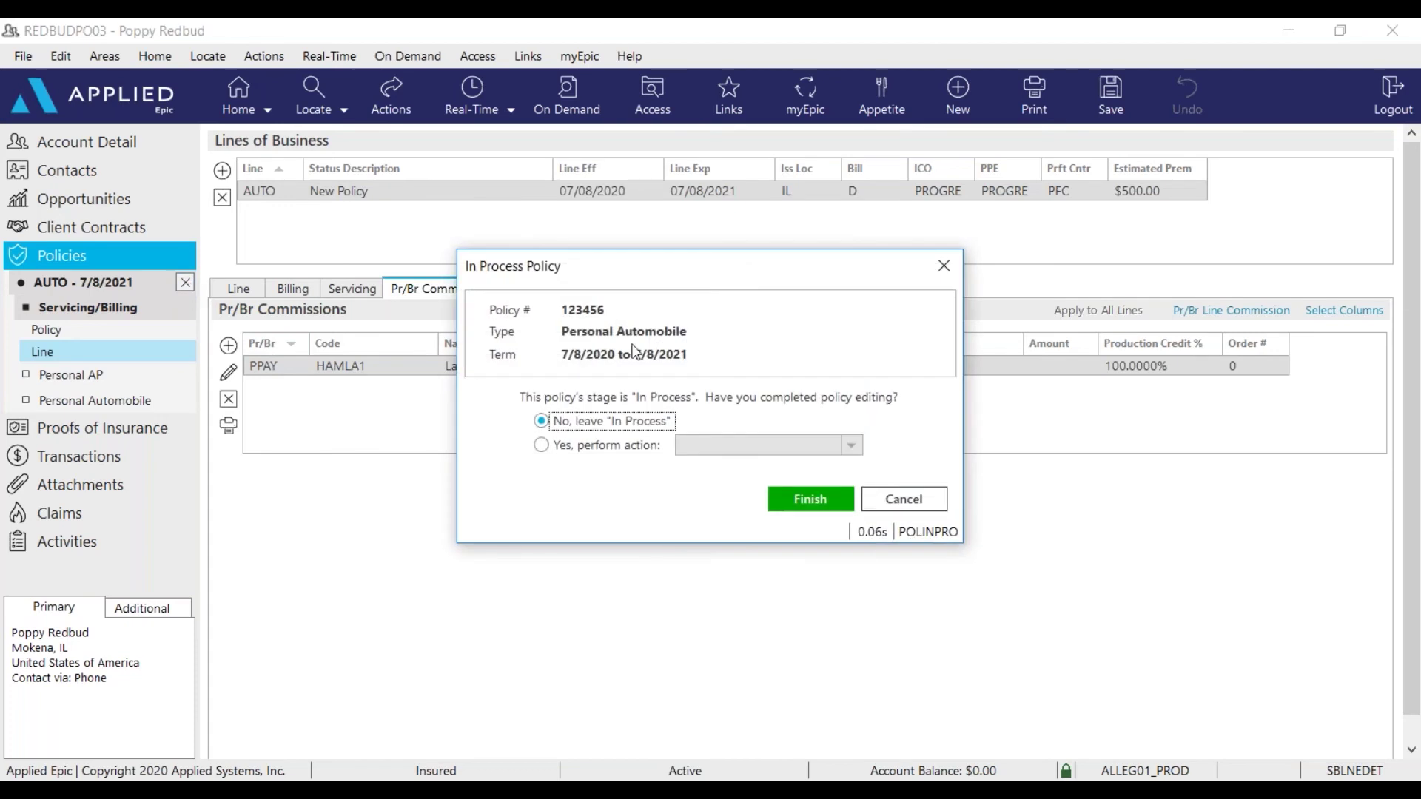
pyautogui.click(815, 509)
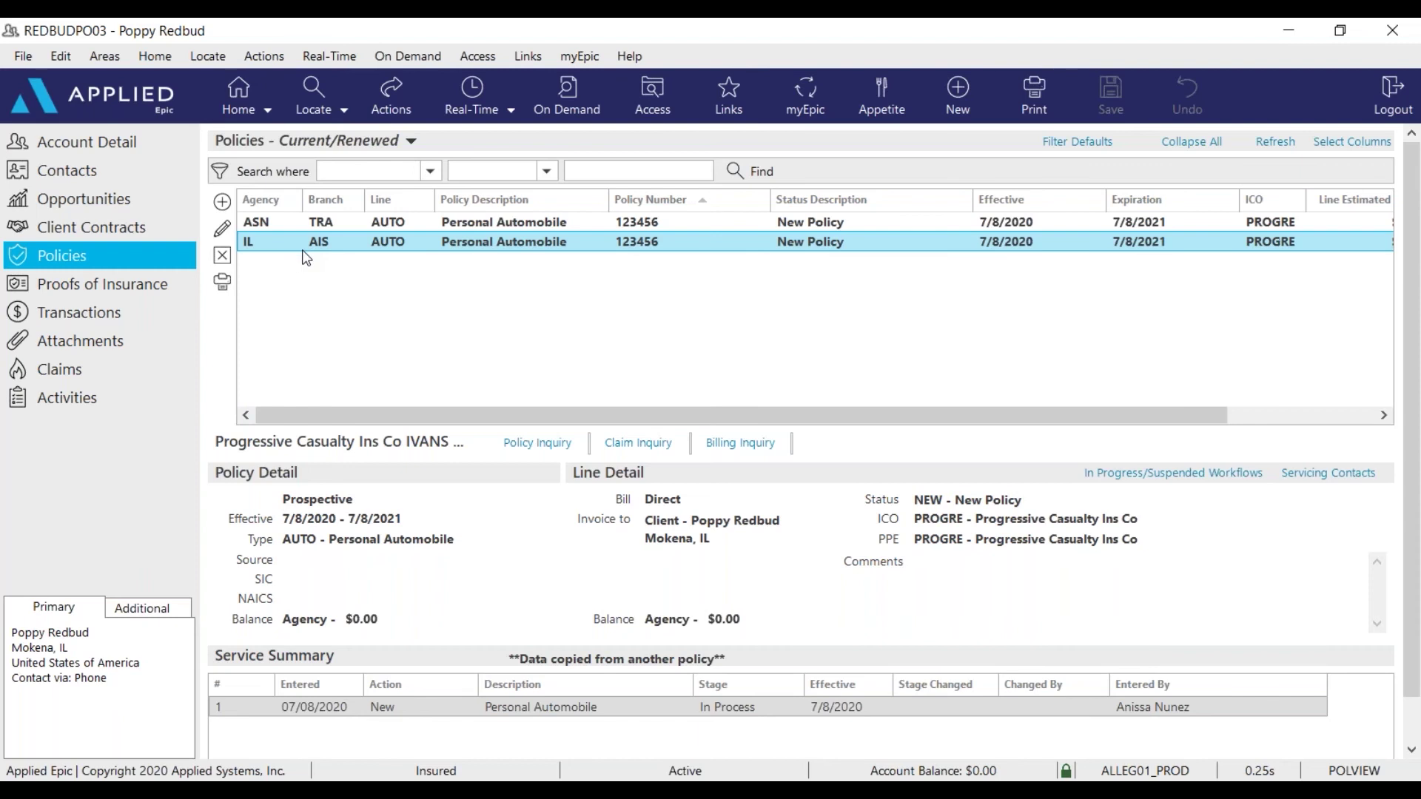
pyautogui.click(300, 225)
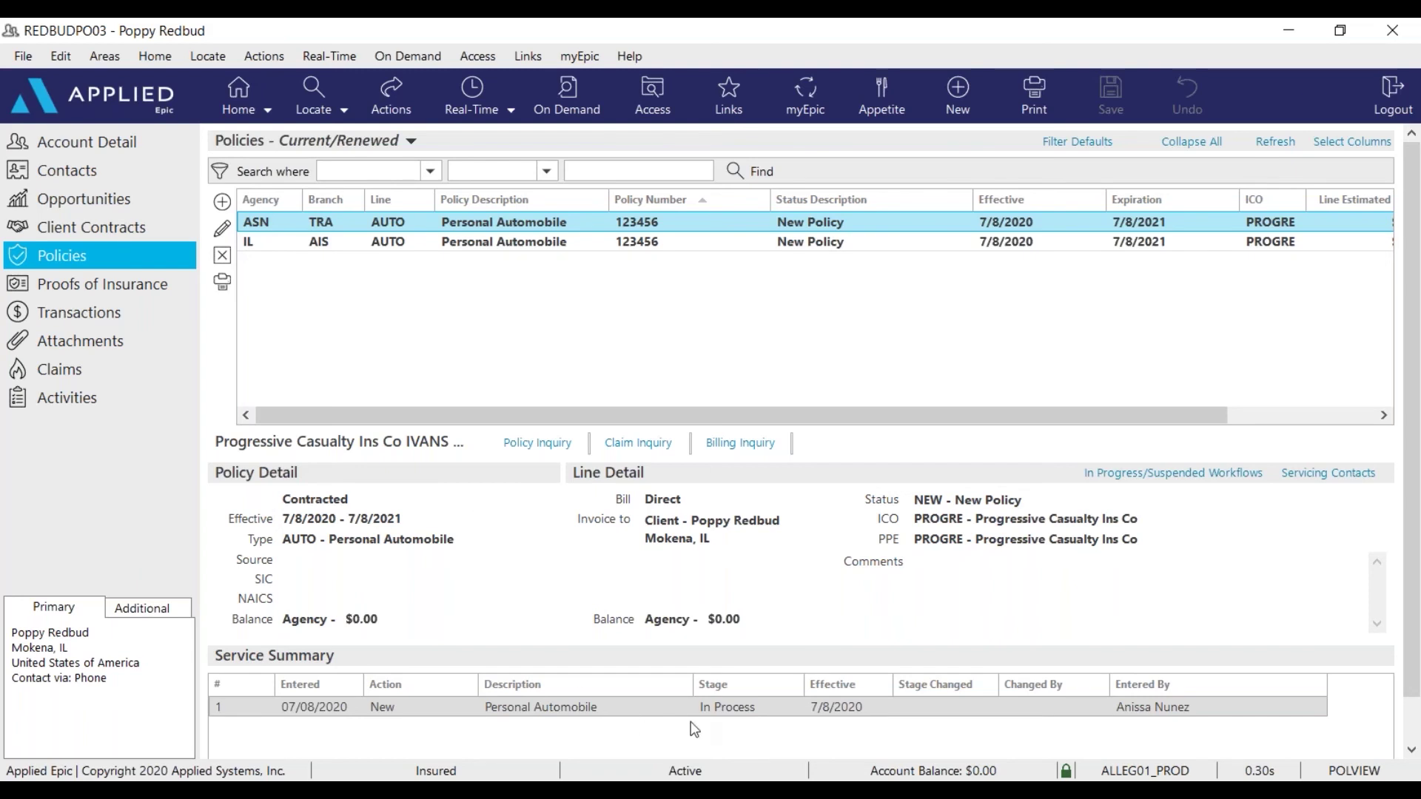
# Delete the original ASN/TRA auto policy and confirm with Yes.
pyautogui.click(225, 261)
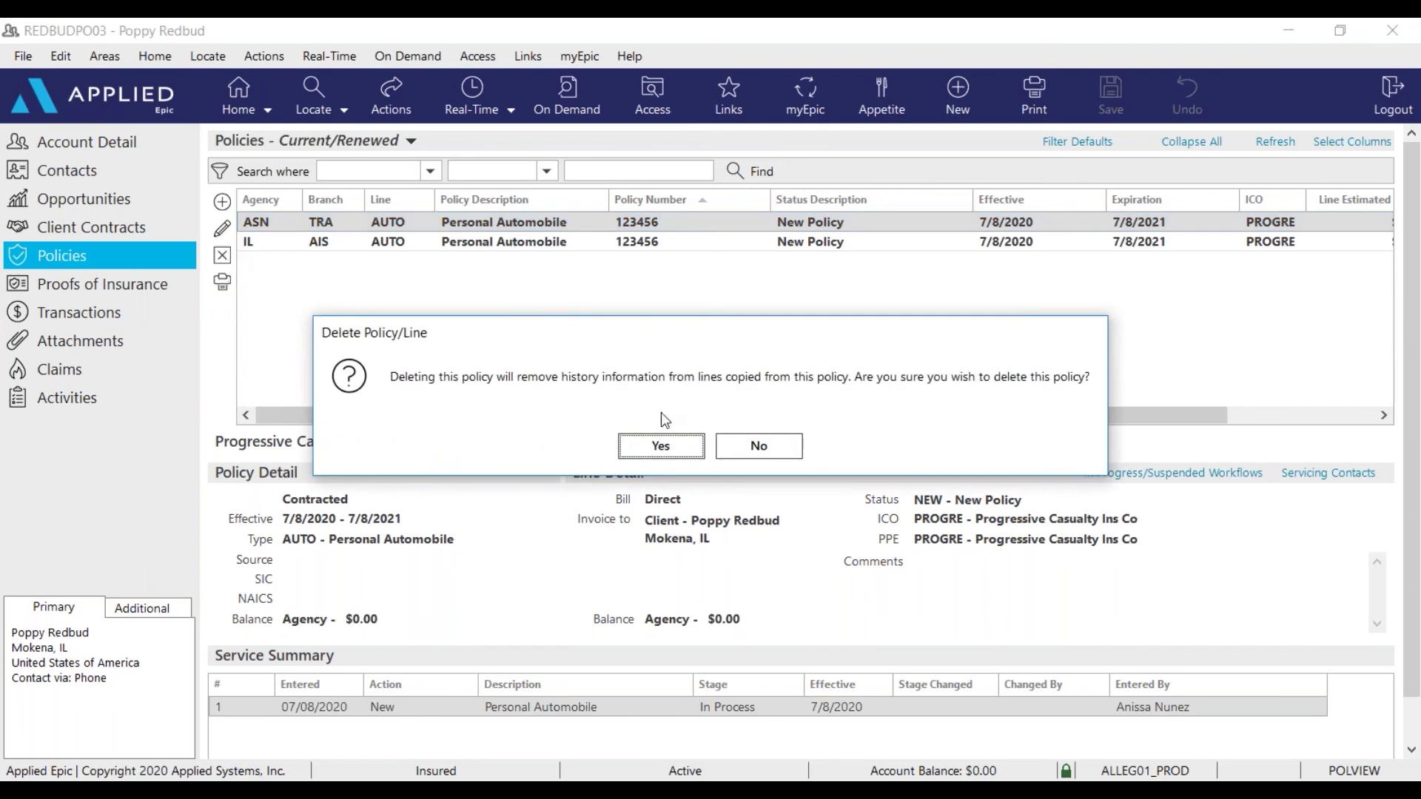
pyautogui.click(659, 450)
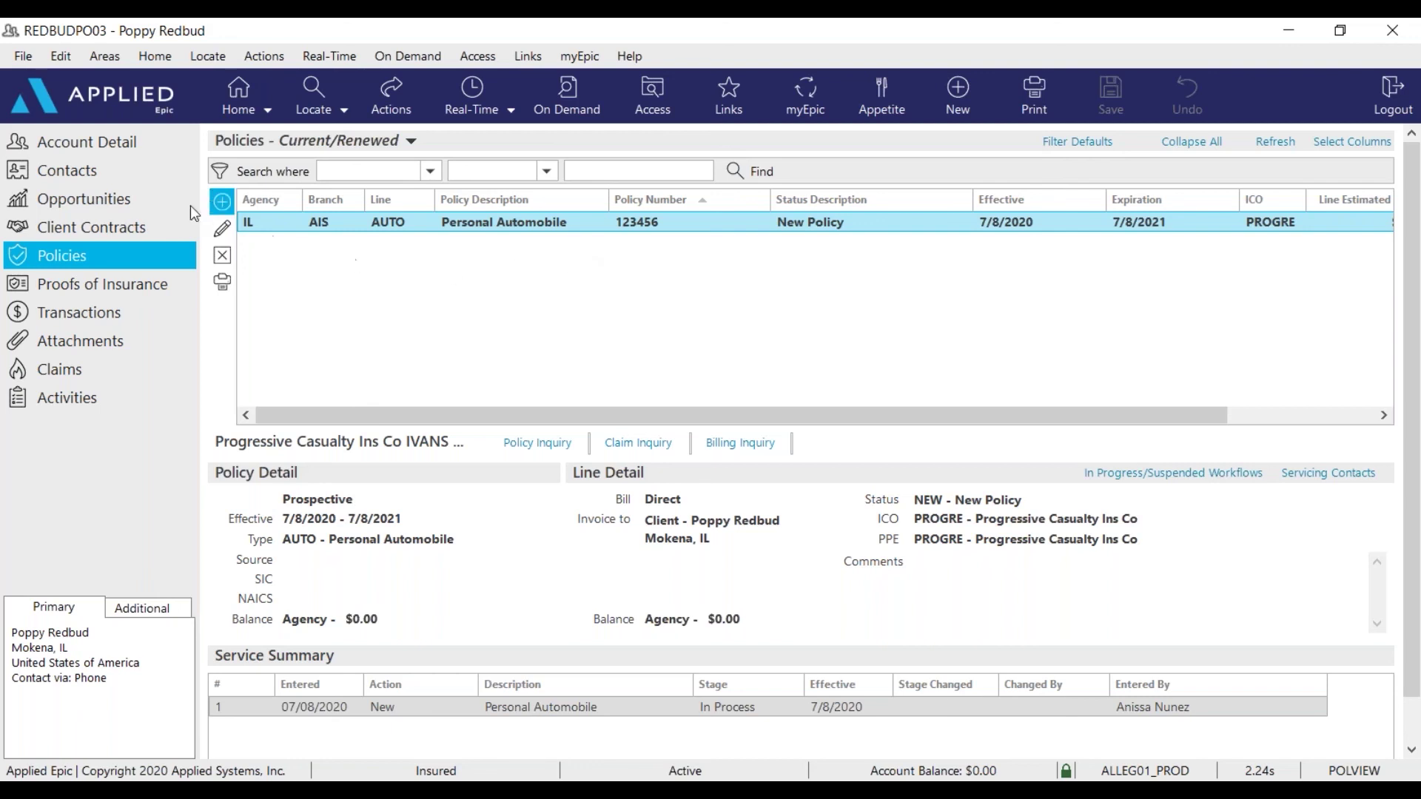
# Reopen Account Detail and select the ASN/ASNOA row in the Structure grid.
pyautogui.click(146, 153)
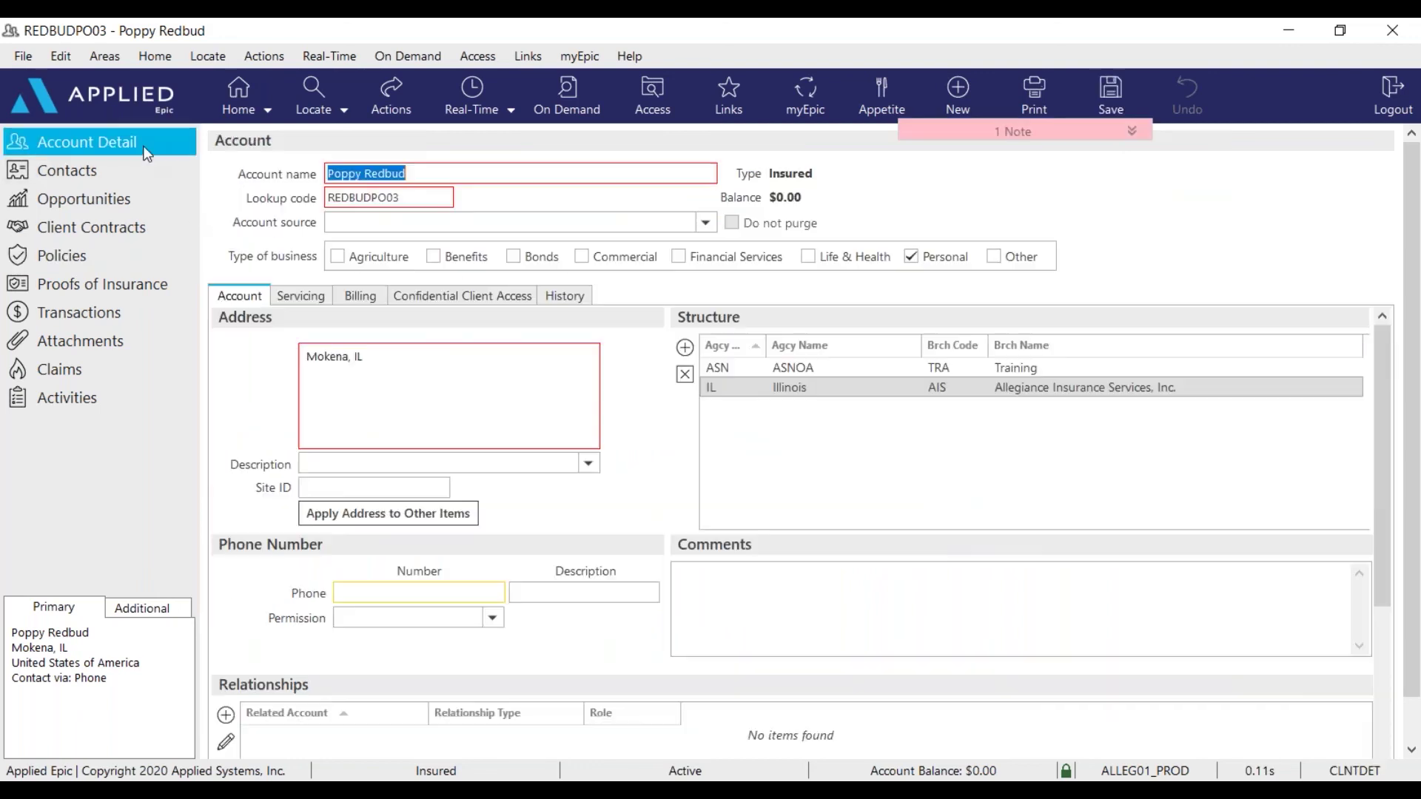
pyautogui.click(755, 376)
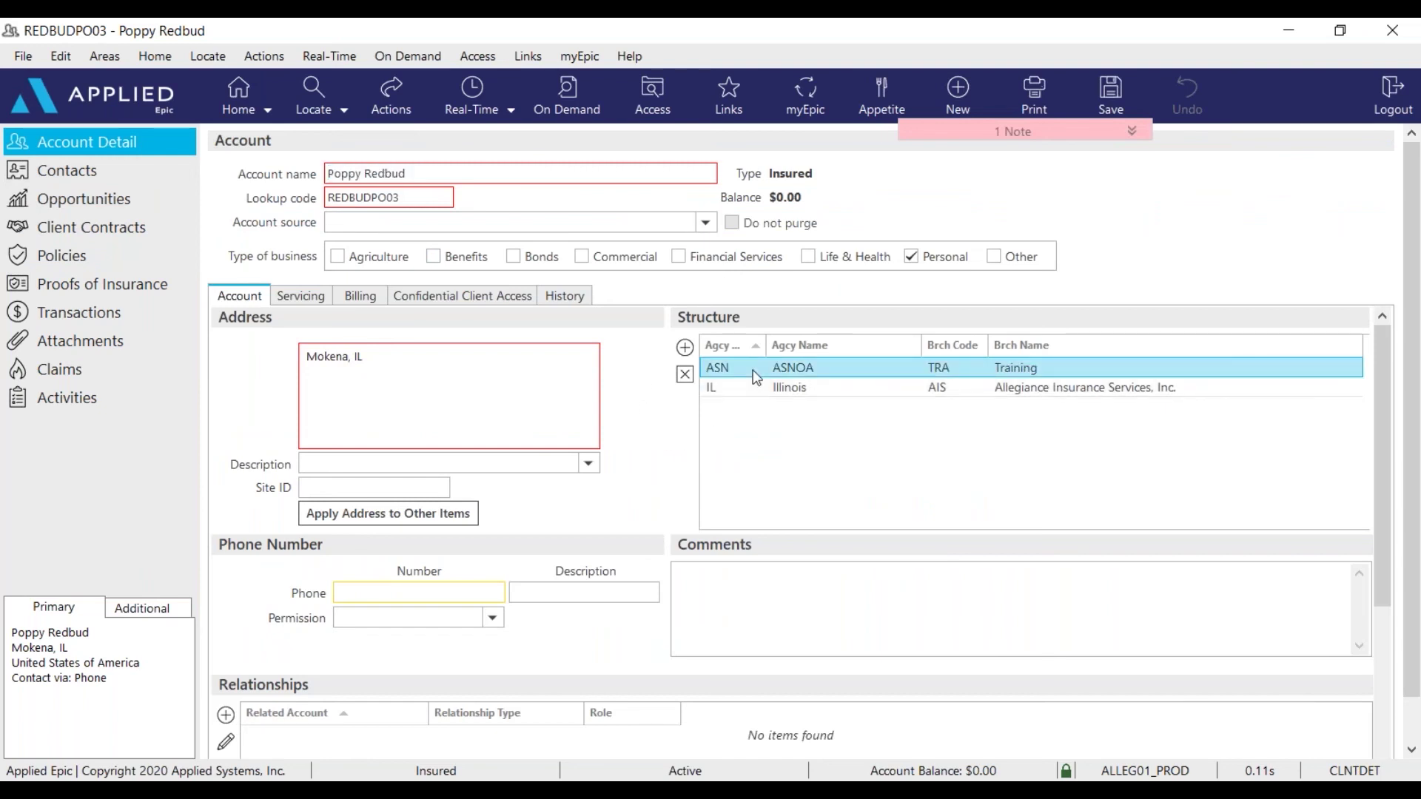